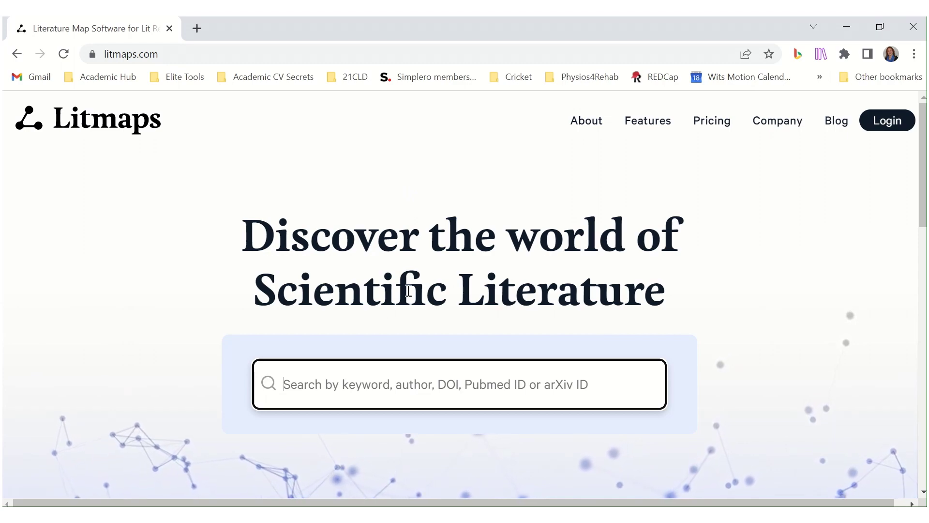
Scroll through the pricing table comparing the Free, Pro ($10/month or $120/year) and Team plans.
scroll(404, 285, down, 7)
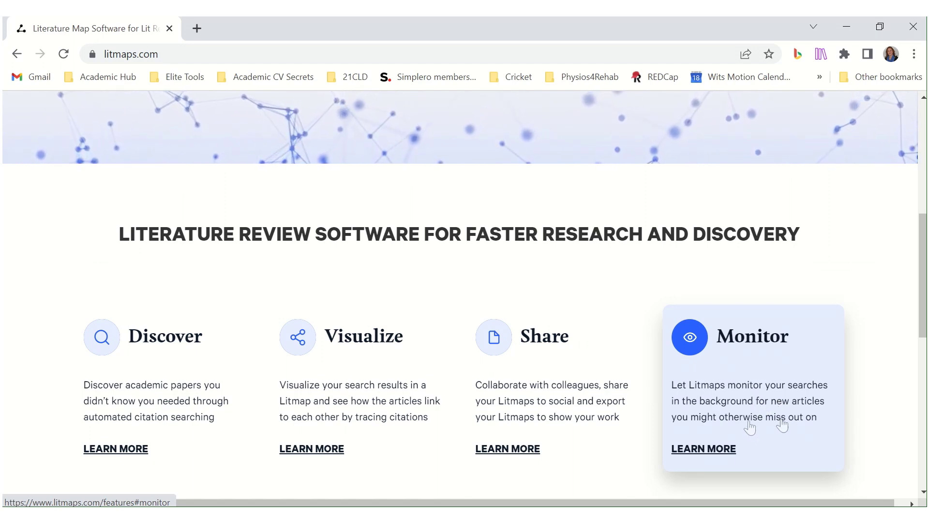
scroll(486, 371, up, 10)
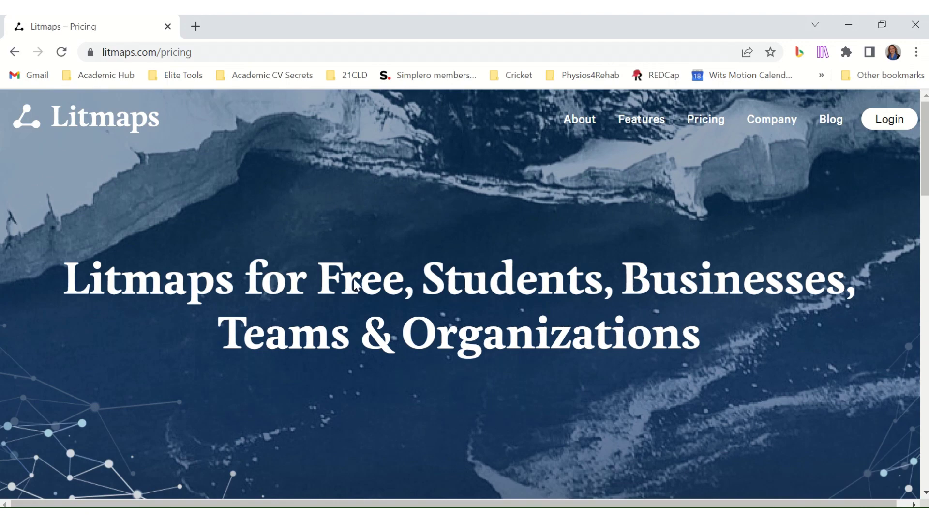
scroll(356, 280, down, 3)
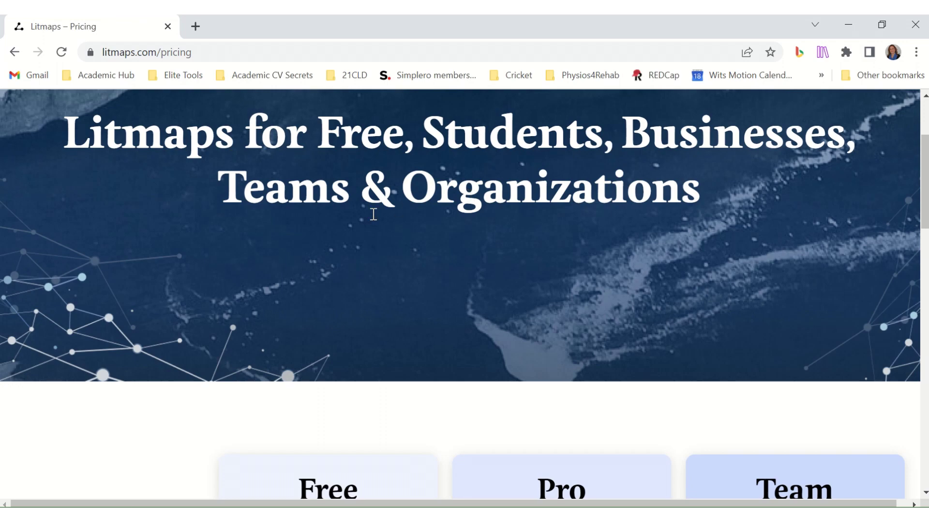
scroll(595, 217, down, 7)
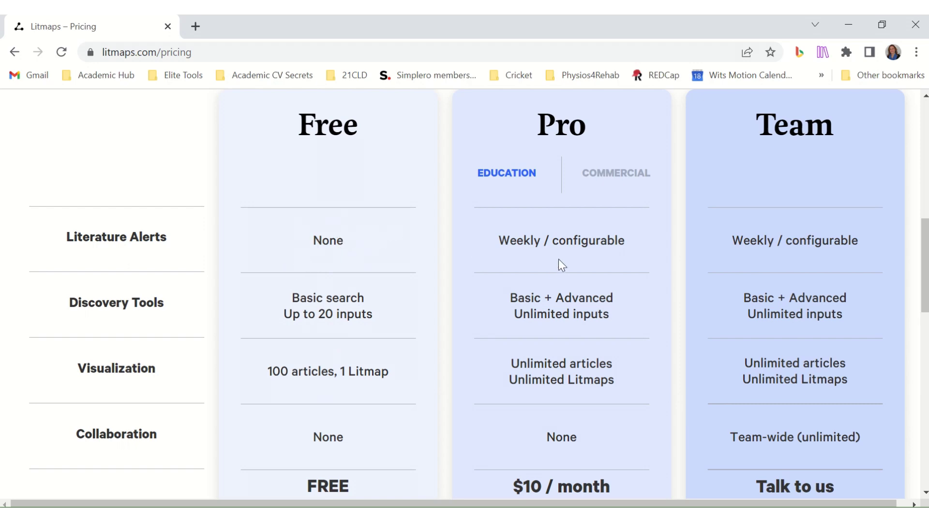
scroll(568, 337, down, 1)
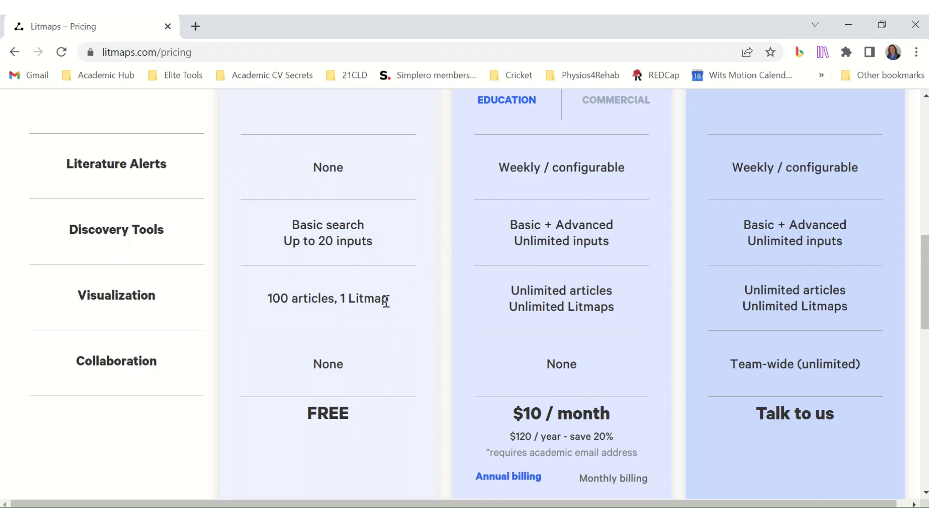
scroll(386, 301, up, 4)
scroll(386, 302, down, 3)
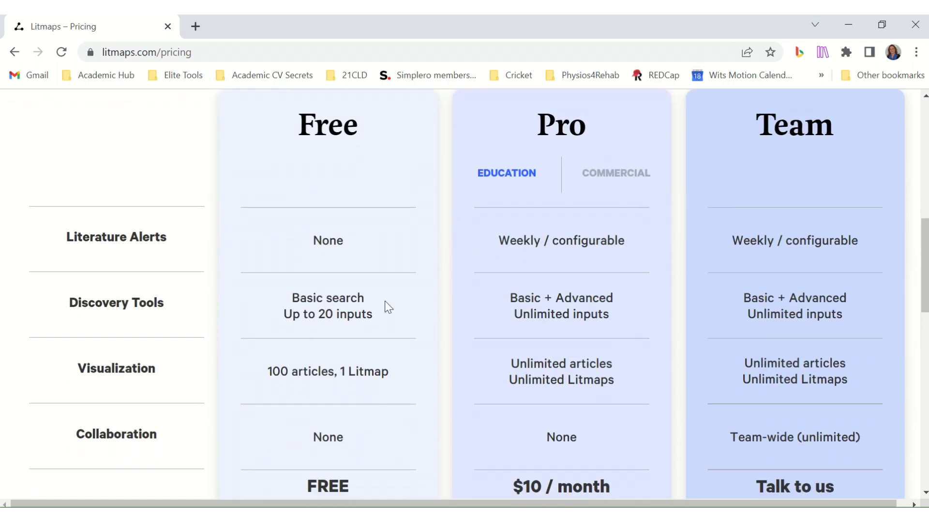
scroll(385, 300, down, 3)
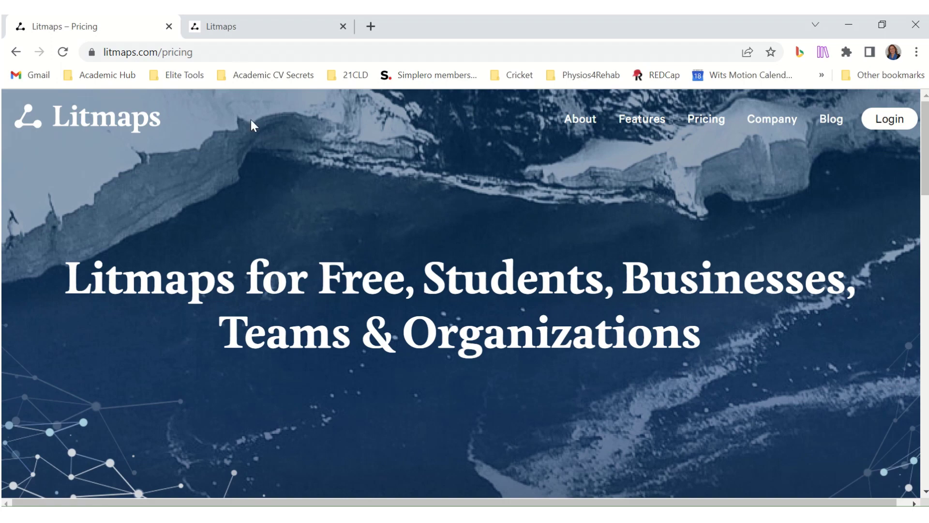
In the app tab, search for a seed article and pick Walter's 2022 New Zealand cricket injury paper.
click(248, 24)
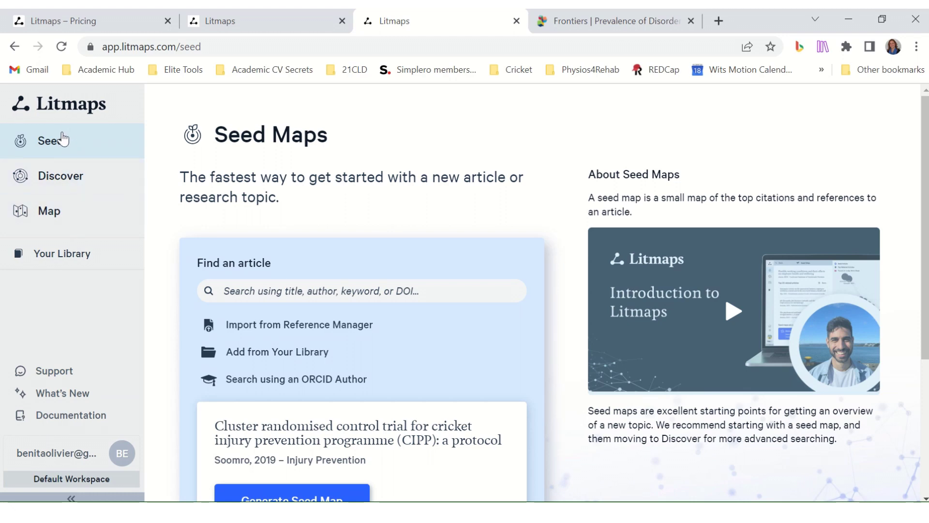
click(269, 292)
text(cl)
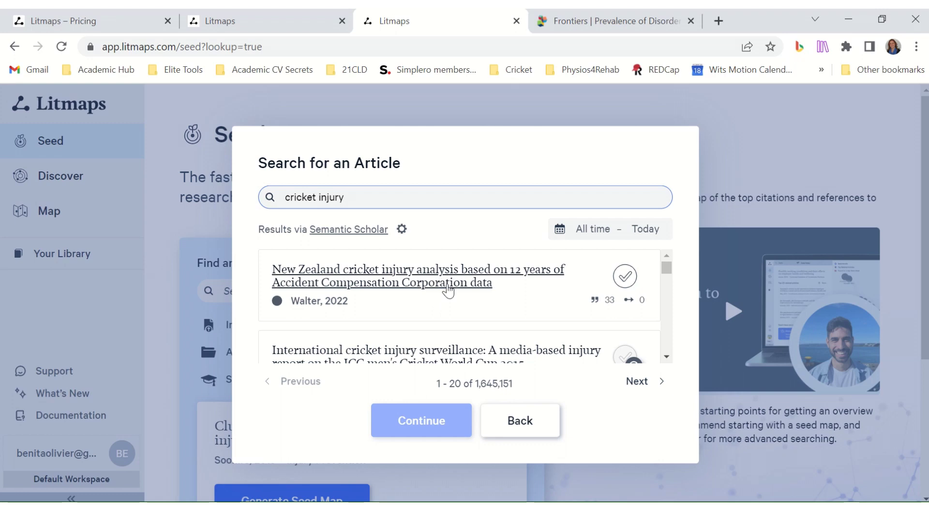
click(625, 277)
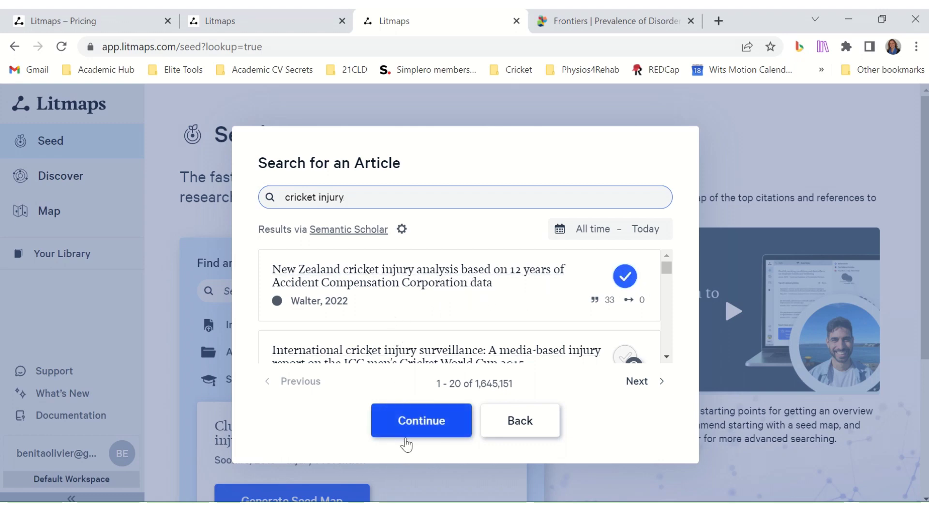
click(420, 420)
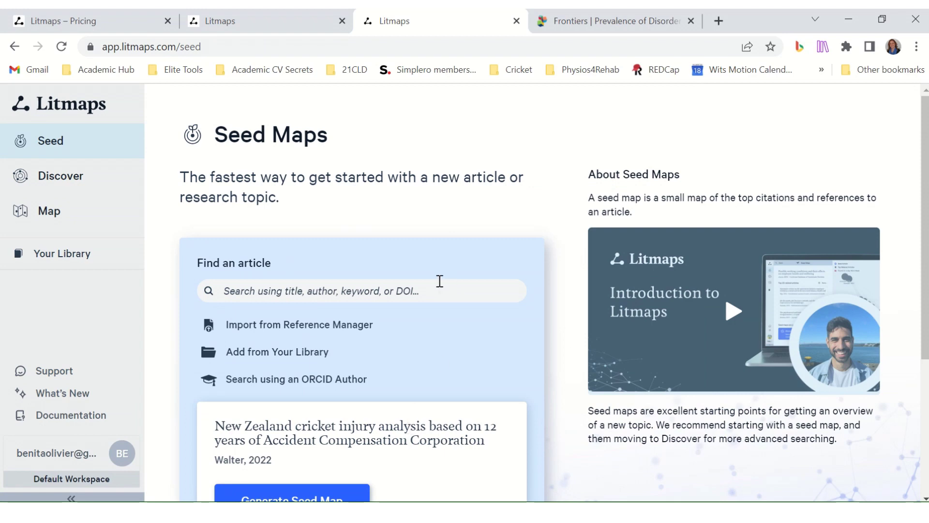
scroll(436, 283, down, 3)
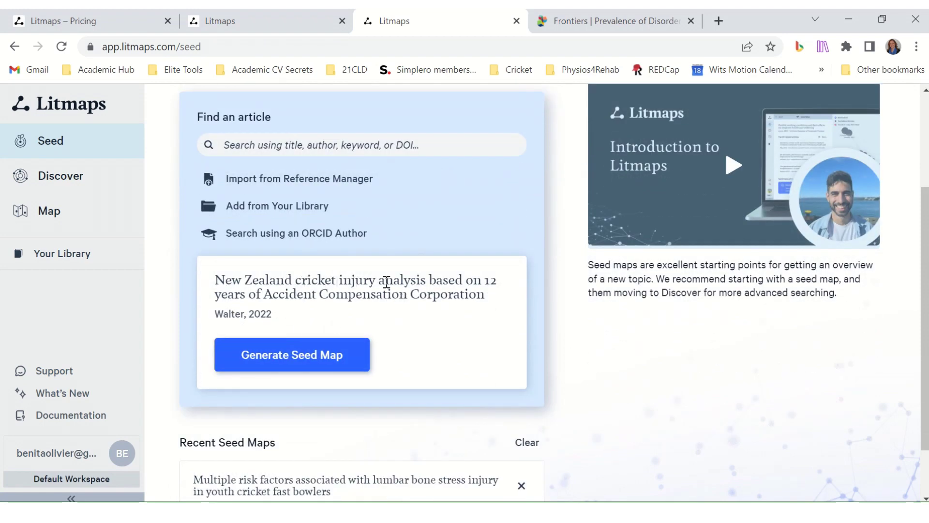
click(307, 355)
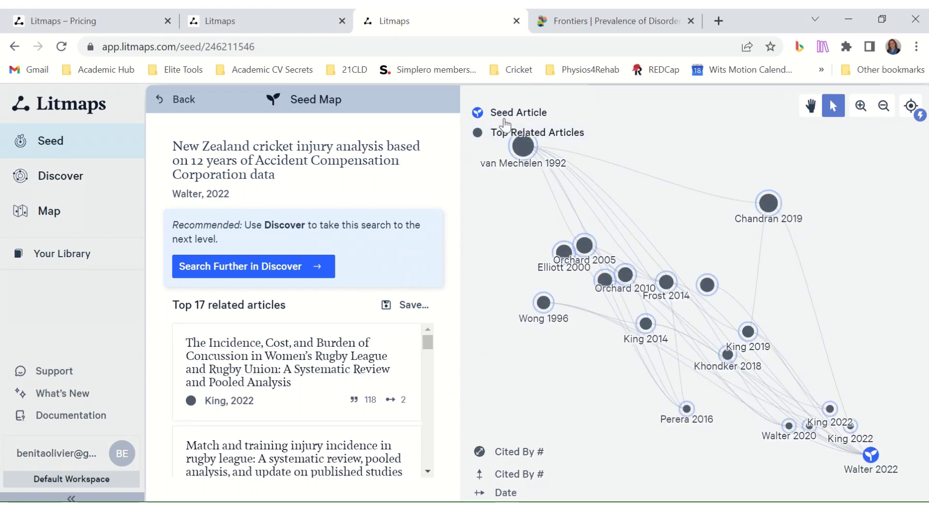
Preview article sizing by reference count, momentum and map relevance in the Article Sizes legend.
click(512, 455)
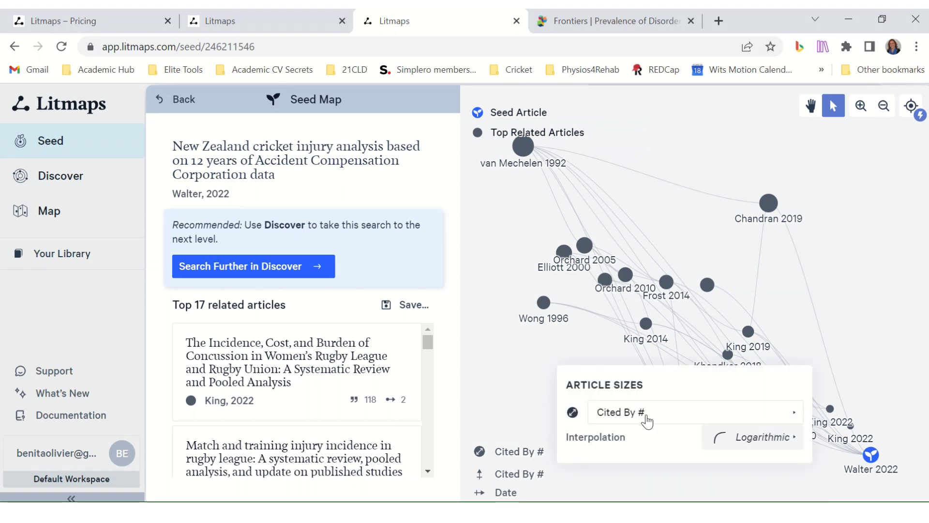
click(706, 412)
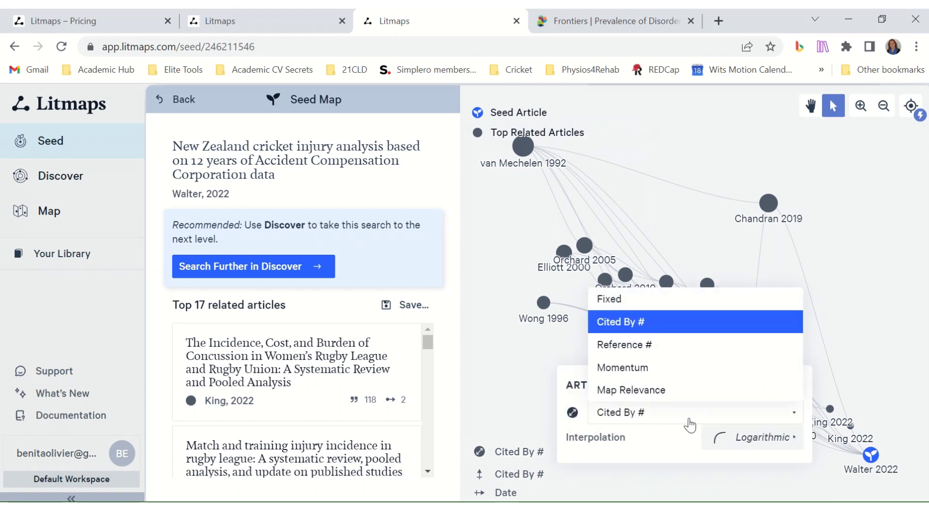
click(675, 342)
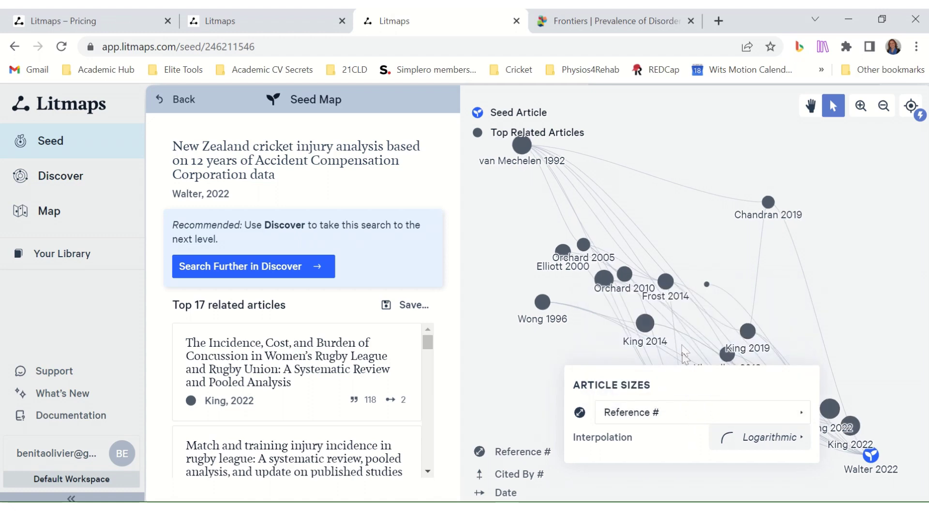
click(679, 412)
click(681, 369)
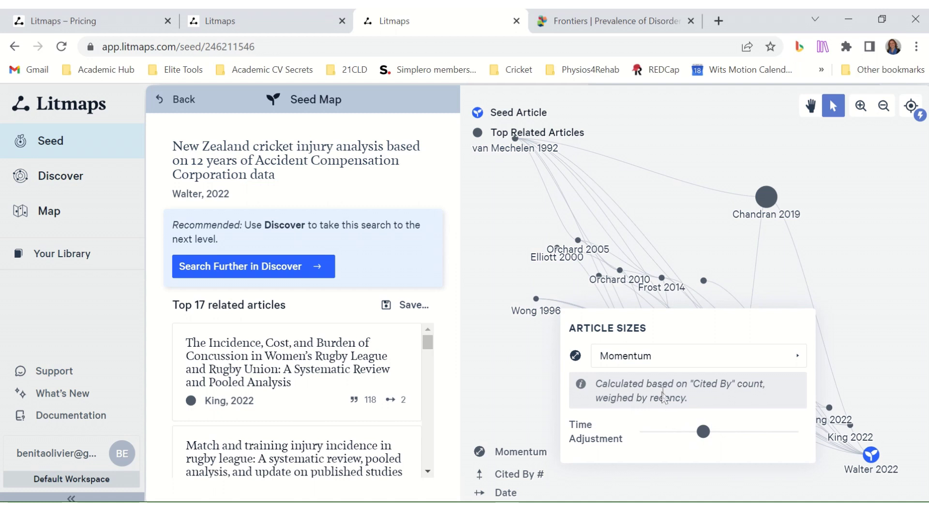
click(649, 357)
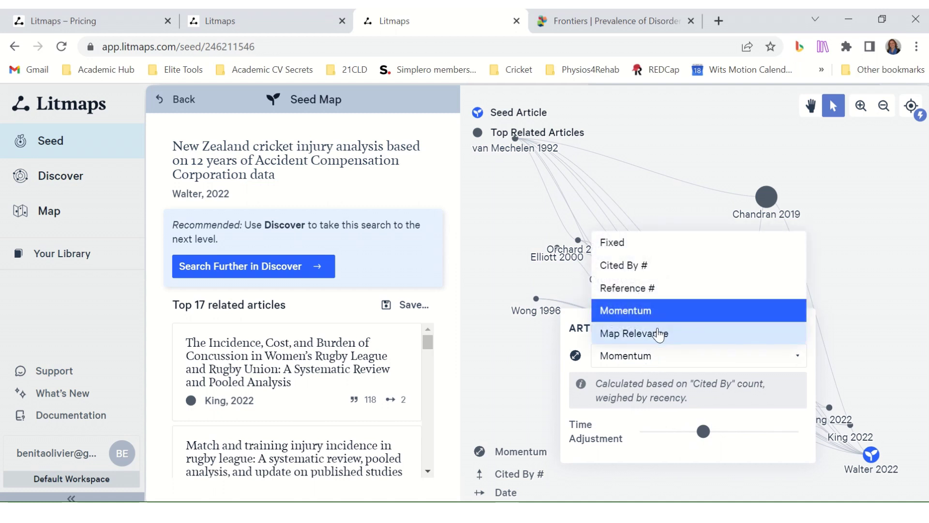
click(659, 334)
Try a fixed article size, then settle on sizing by Cited By # and close the legend.
click(657, 389)
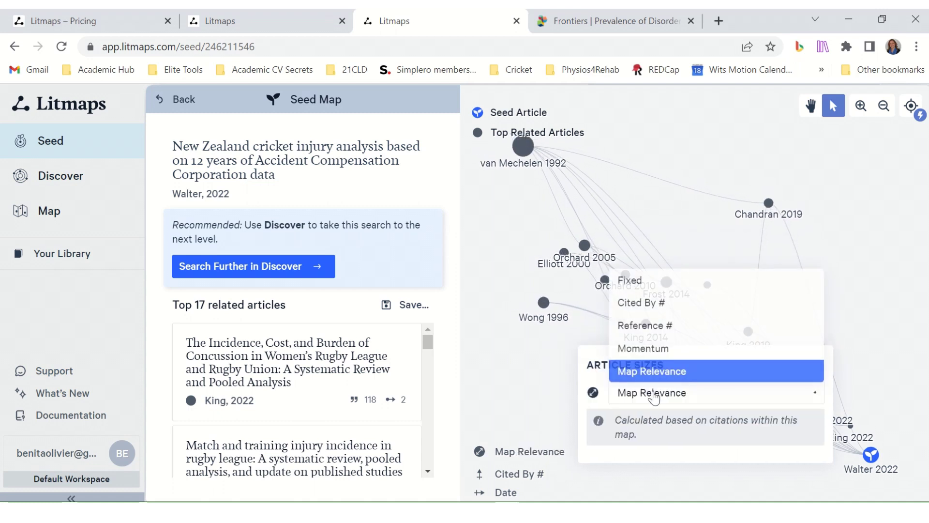
click(659, 280)
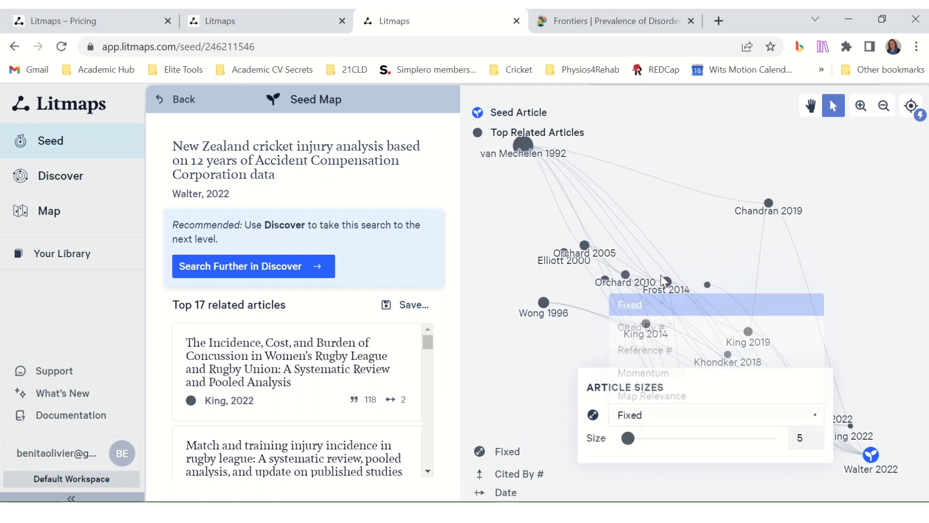
click(640, 417)
click(661, 328)
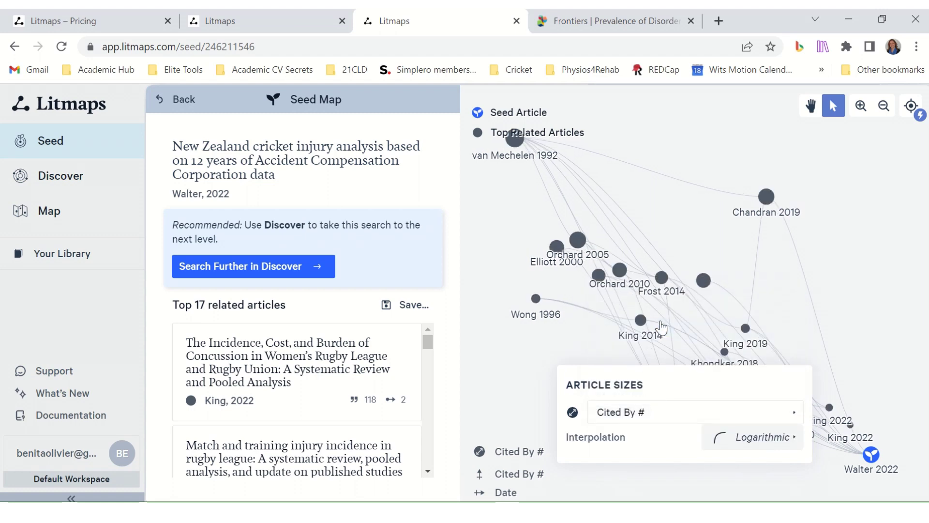
click(869, 284)
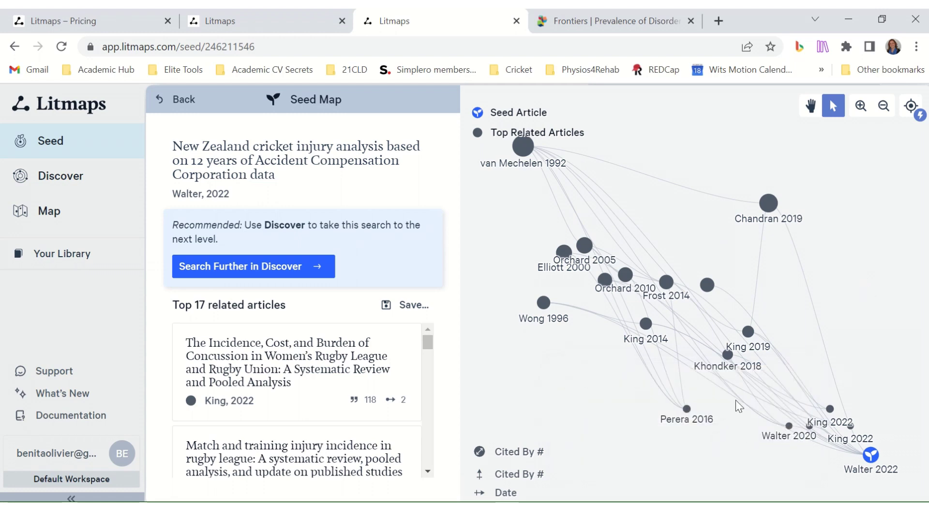
Glance at the Article Positions legend, then open the Chandran 2019 commentary's details.
mouse_move(772, 211)
click(506, 479)
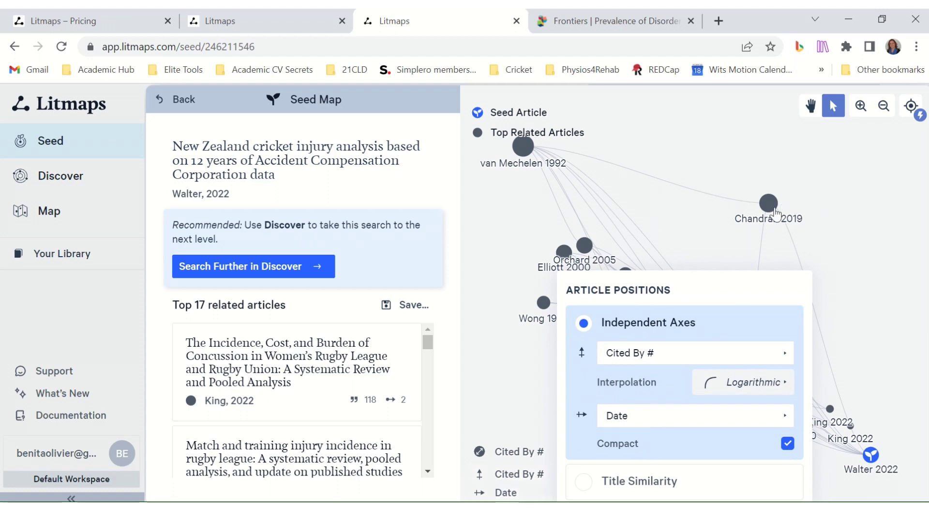
click(851, 185)
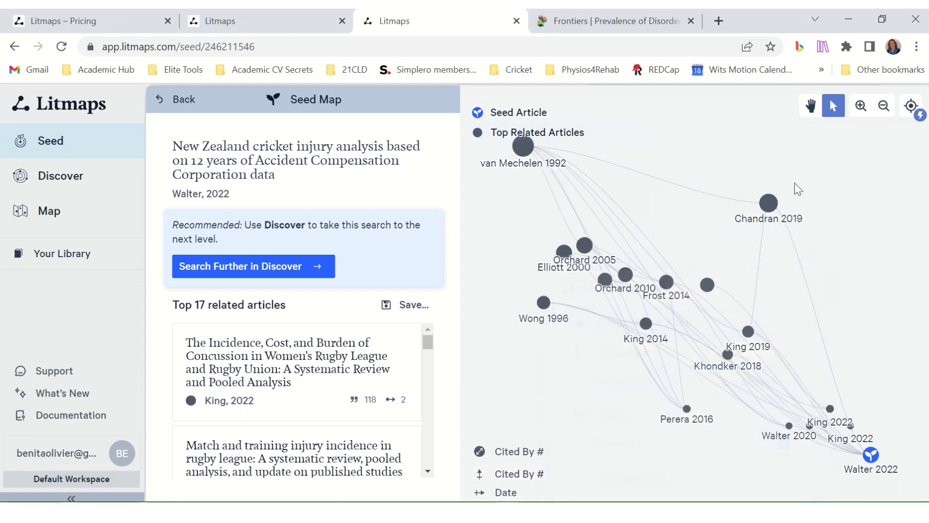
click(769, 204)
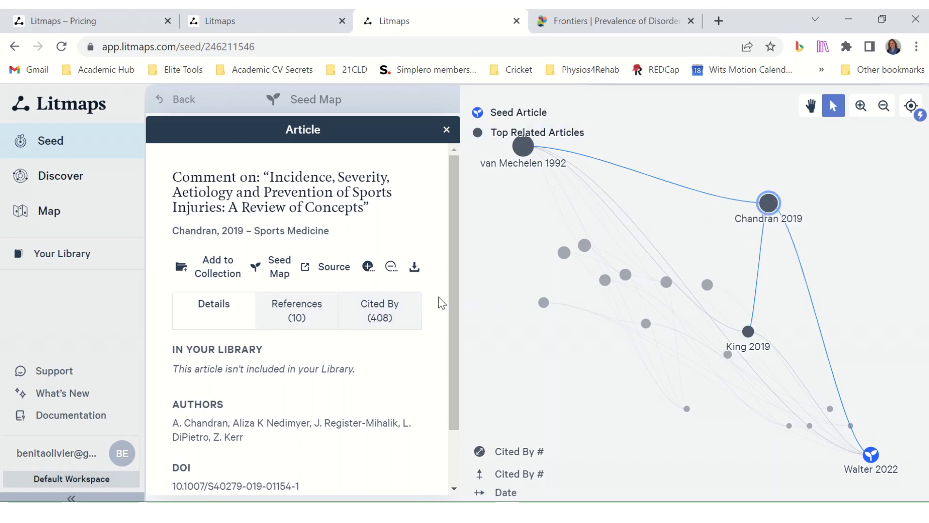
View a King 2022 article's details, then open the Match and training rugby league review.
click(851, 426)
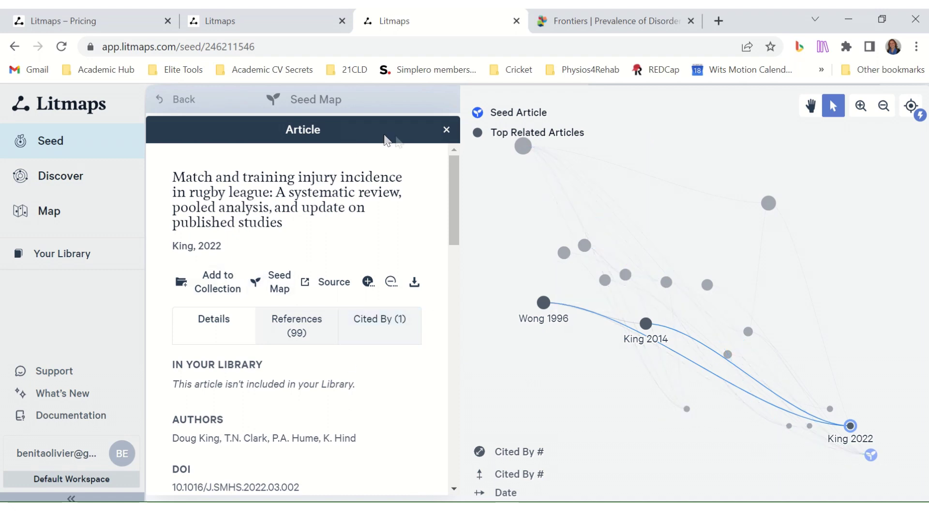
click(446, 130)
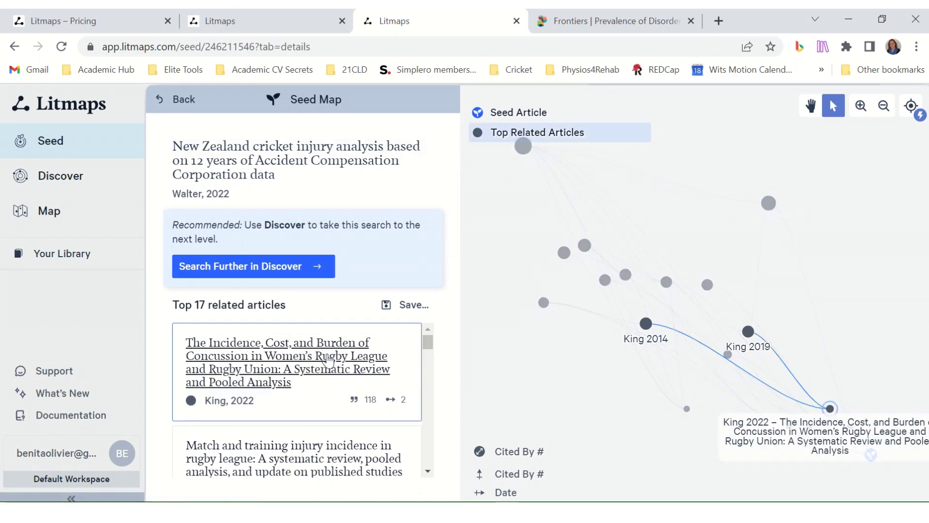
scroll(324, 358, down, 3)
scroll(313, 349, up, 1)
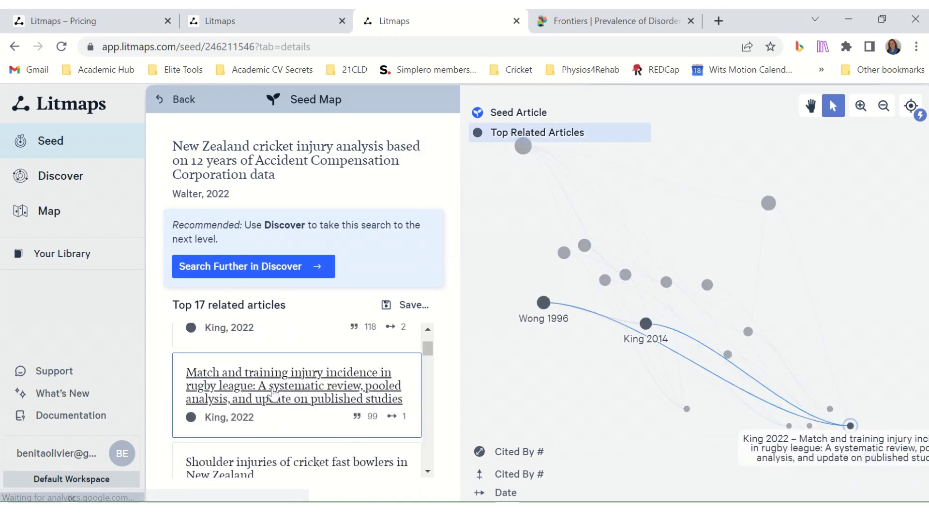
click(274, 392)
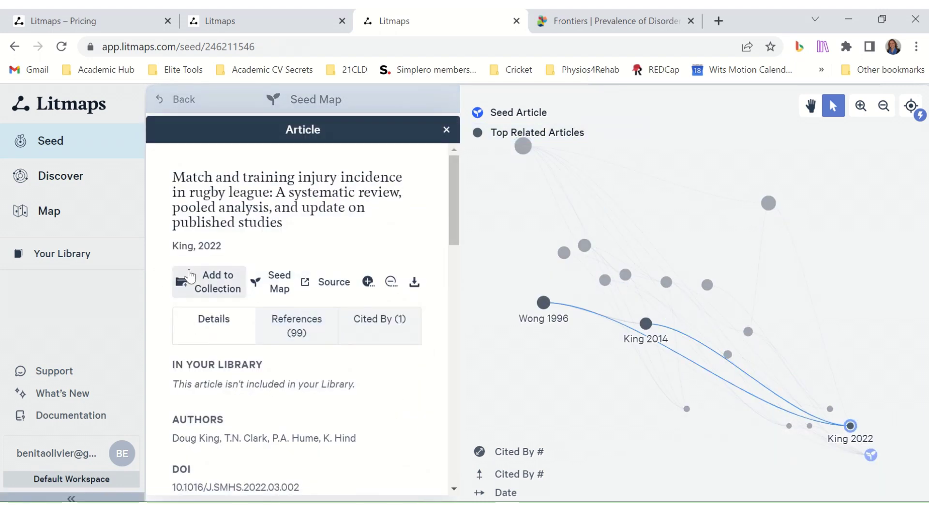
Add King's 2022 rugby league review to the Cricket collection.
click(216, 283)
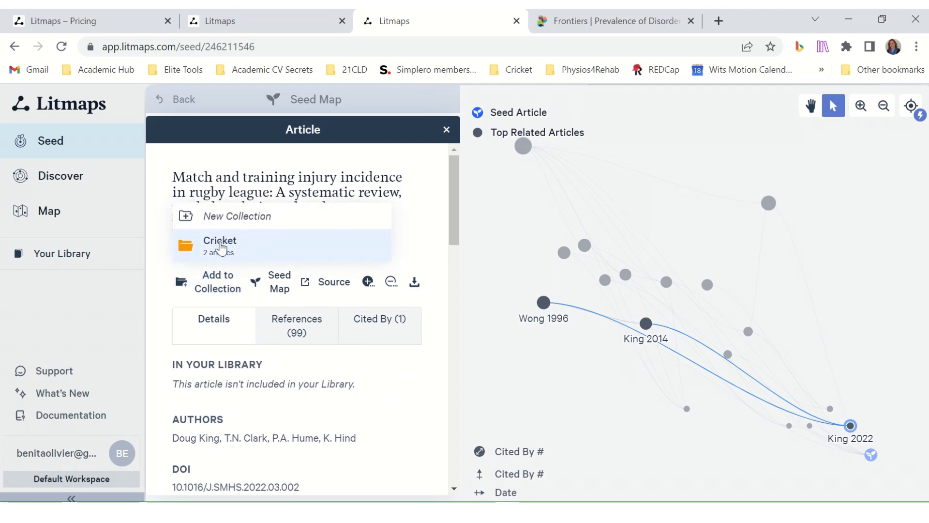
click(221, 248)
scroll(223, 334, down, 2)
scroll(314, 251, up, 2)
click(447, 130)
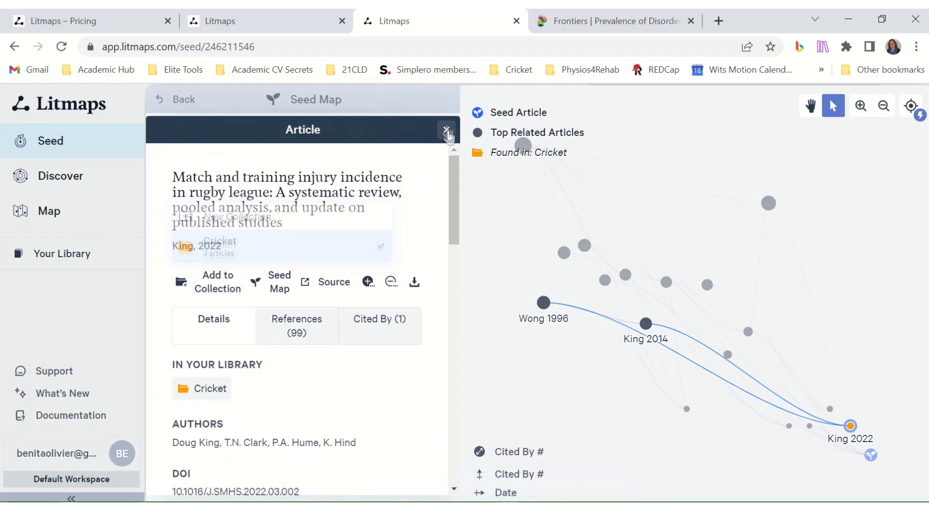
Add the van Mechelen 1992 injury article to Cricket, bringing it to 4 articles.
scroll(265, 354, down, 5)
click(262, 437)
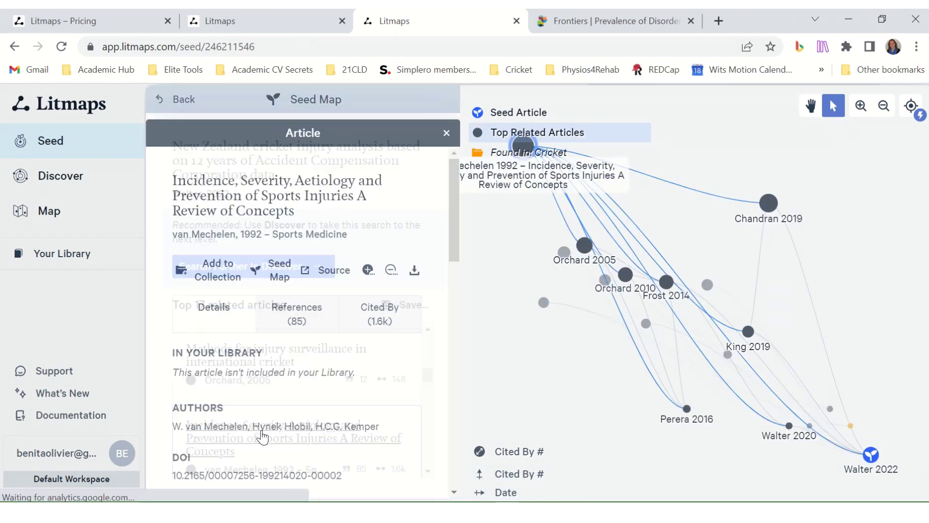
click(215, 266)
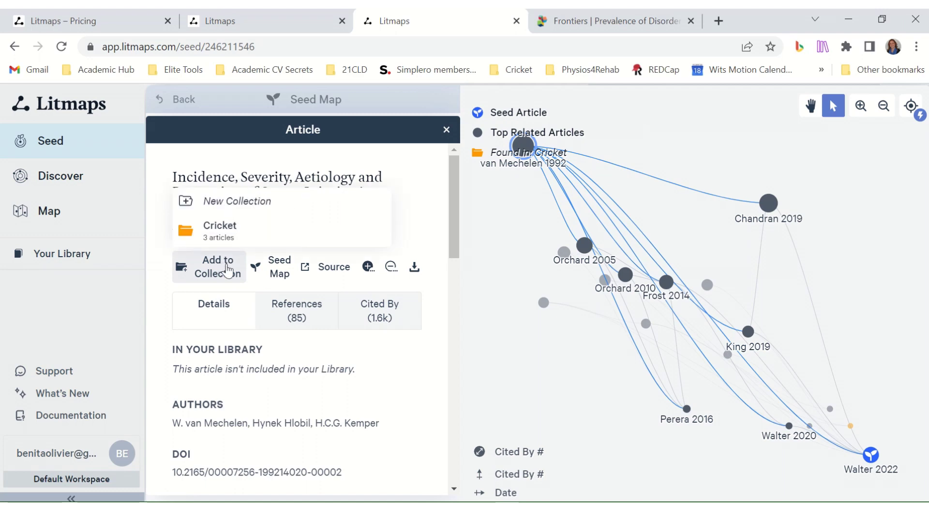
click(220, 230)
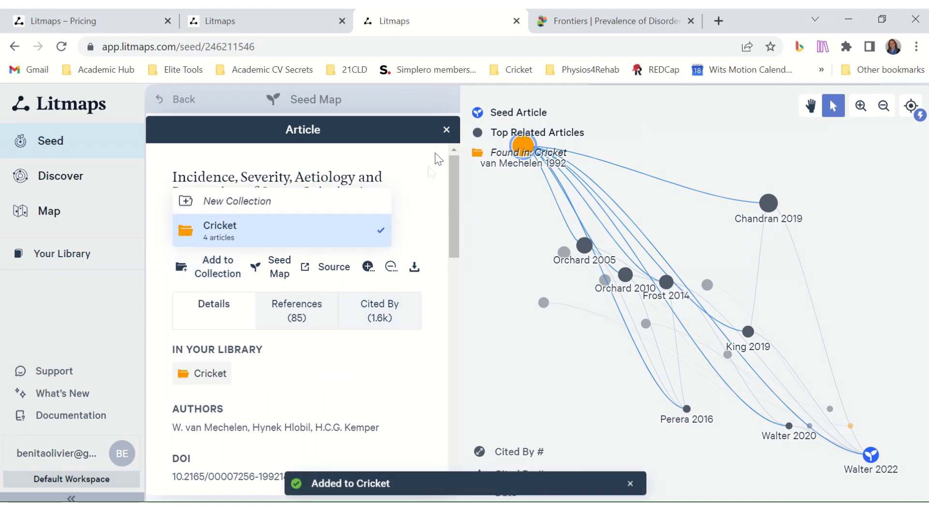
click(446, 129)
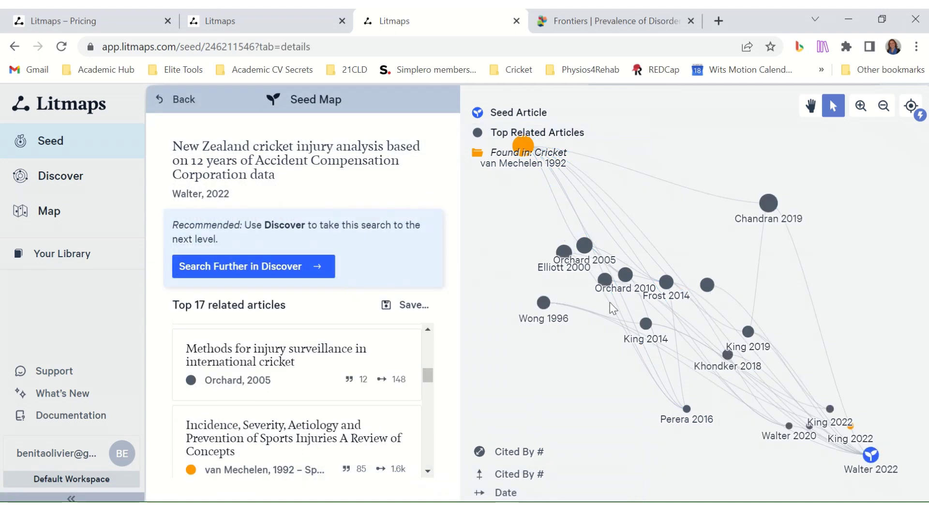
Review the Top 17 related articles, then continue the Walter 2022 seed search in Discover.
scroll(328, 429, down, 5)
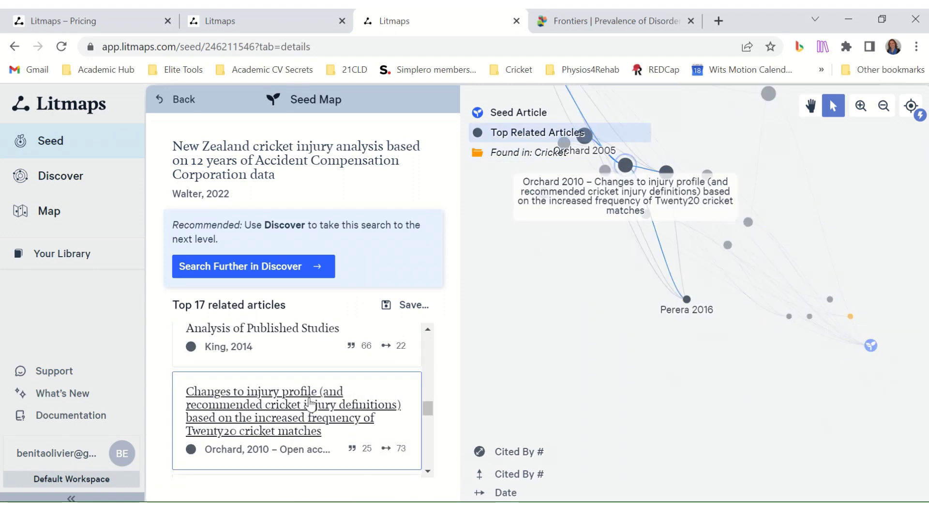
scroll(315, 387, up, 2)
scroll(323, 364, down, 2)
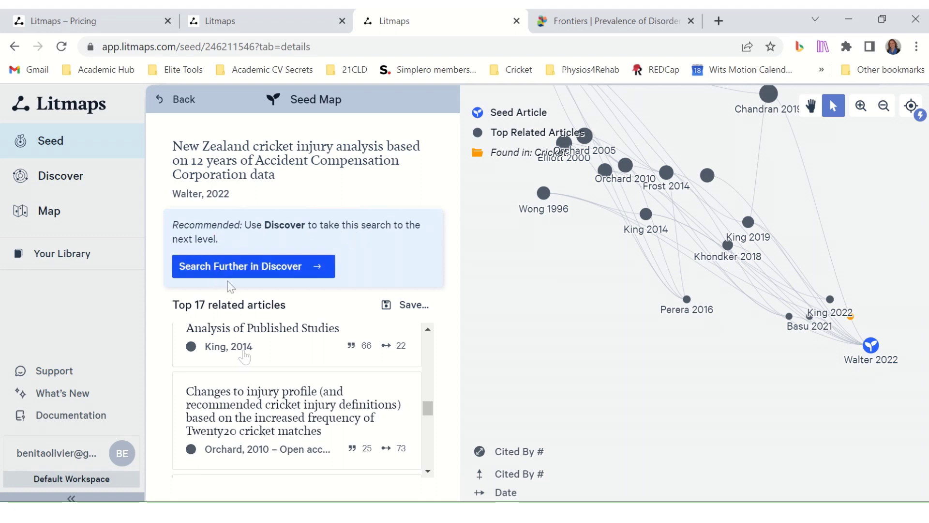
click(275, 279)
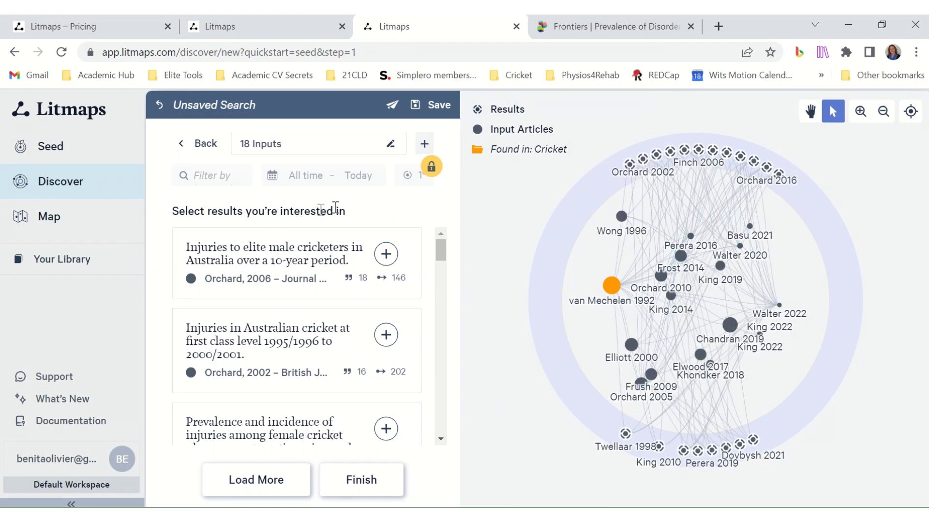
Add Orchard 2006 and Orchard 2002 to the Discover search, finish with 20 articles, and map them.
click(387, 254)
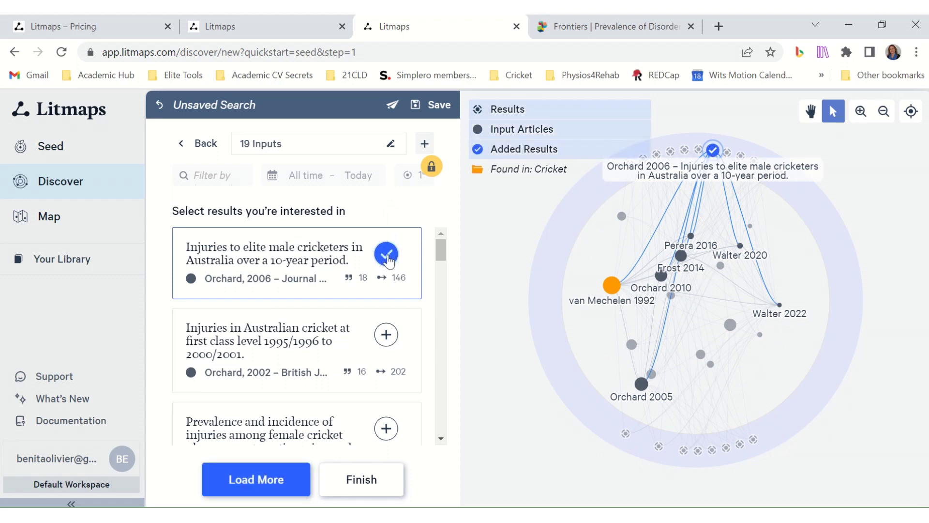
click(387, 335)
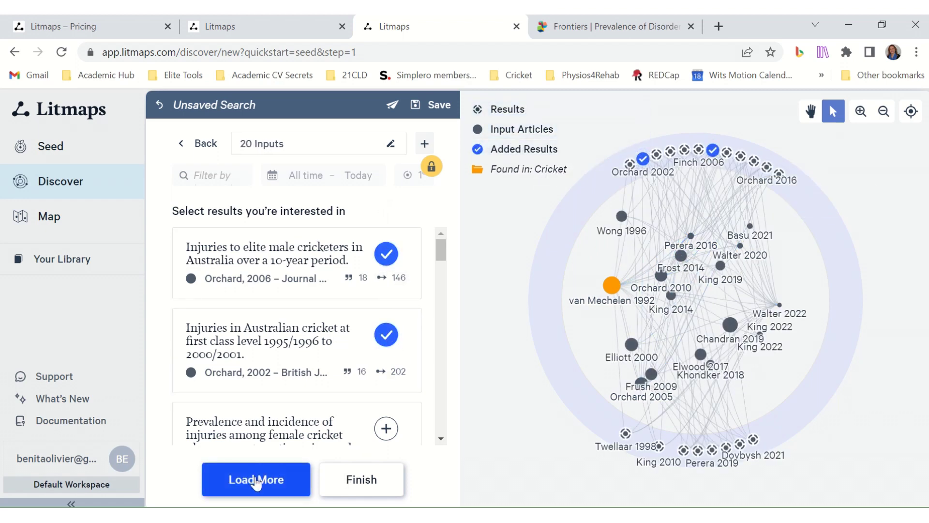
click(362, 480)
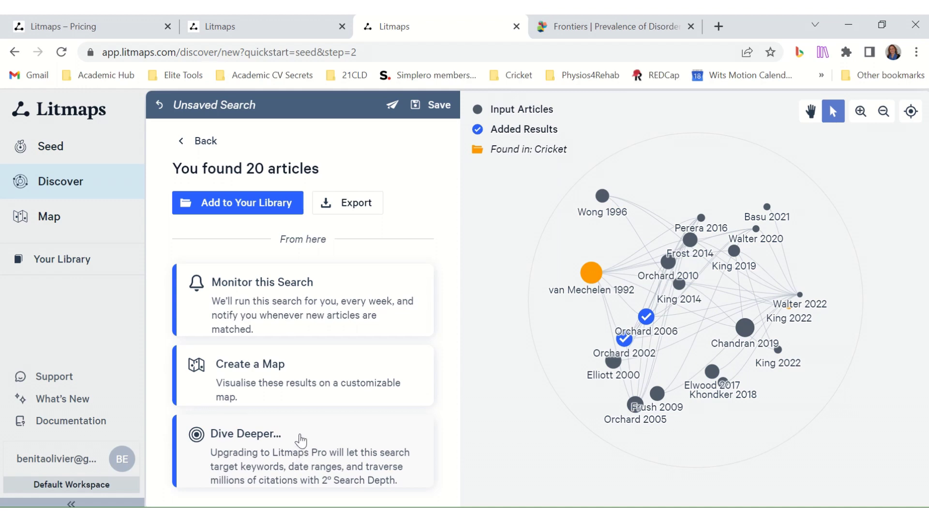
click(298, 373)
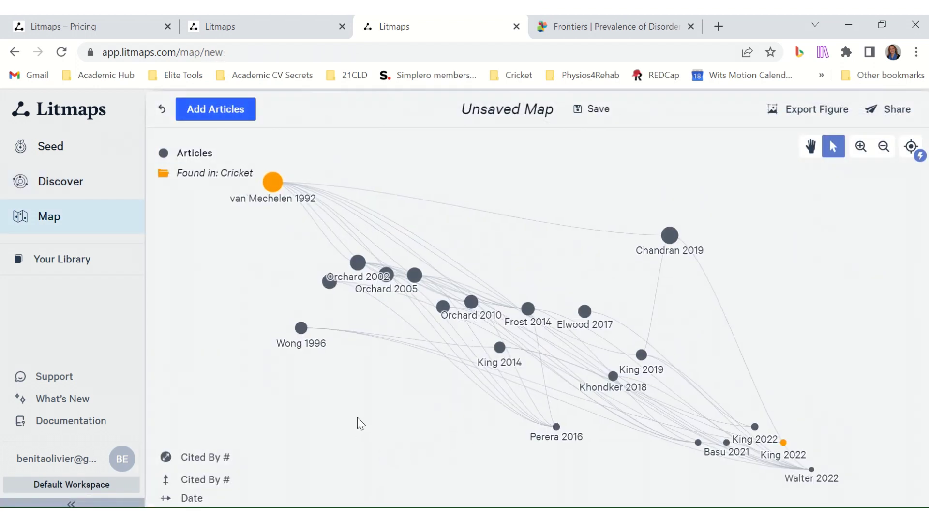
Open King 2014's pooled rugby league injury analysis and check its Add to and Remove from menus.
click(500, 346)
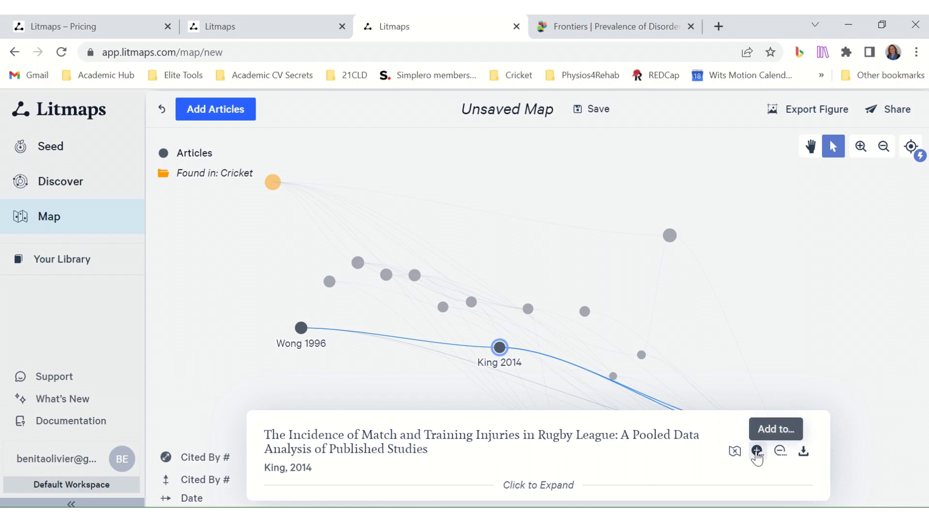
click(757, 452)
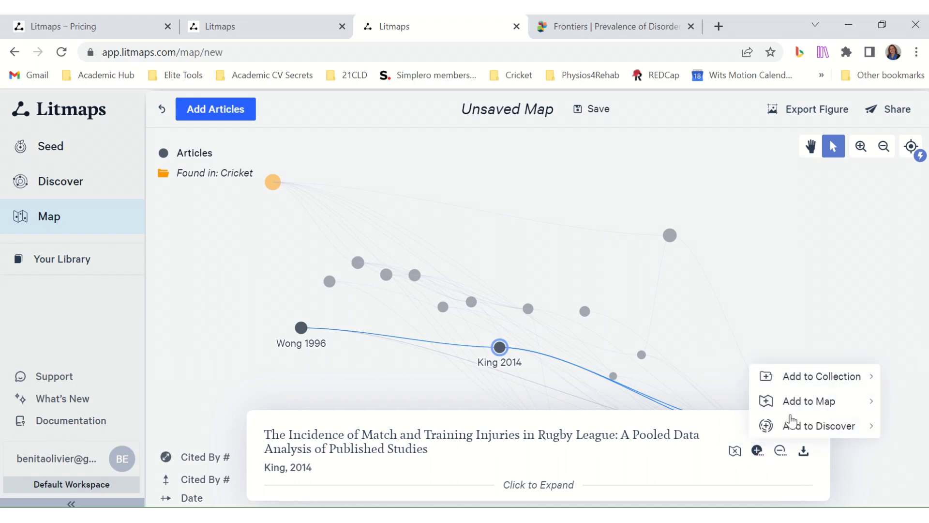
mouse_move(804, 405)
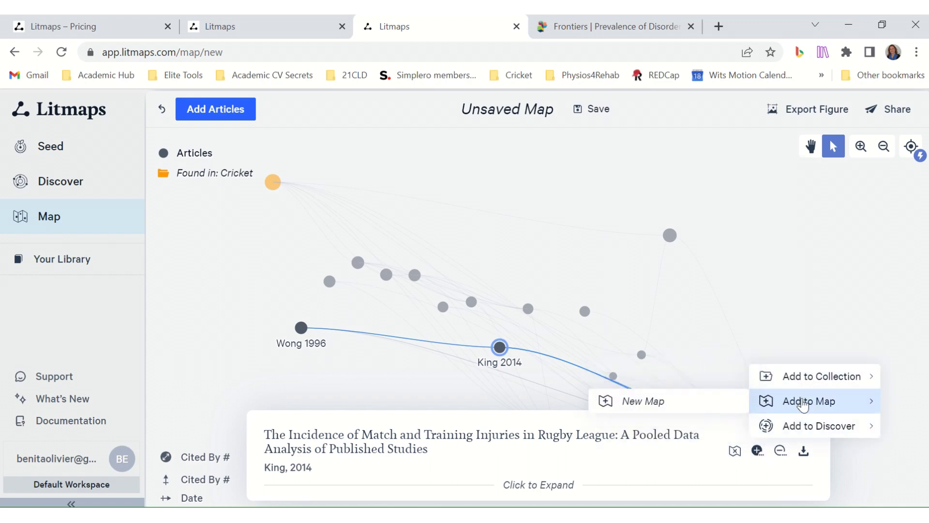
mouse_move(800, 428)
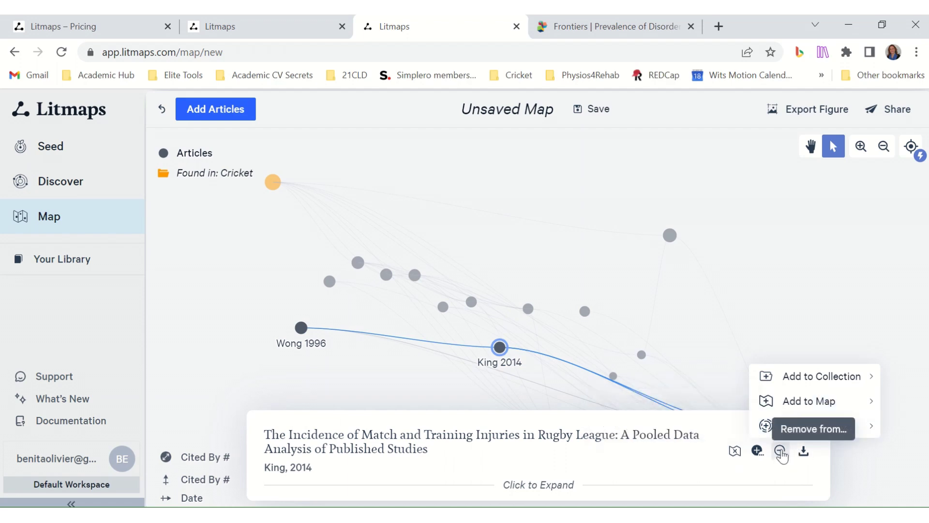
click(780, 452)
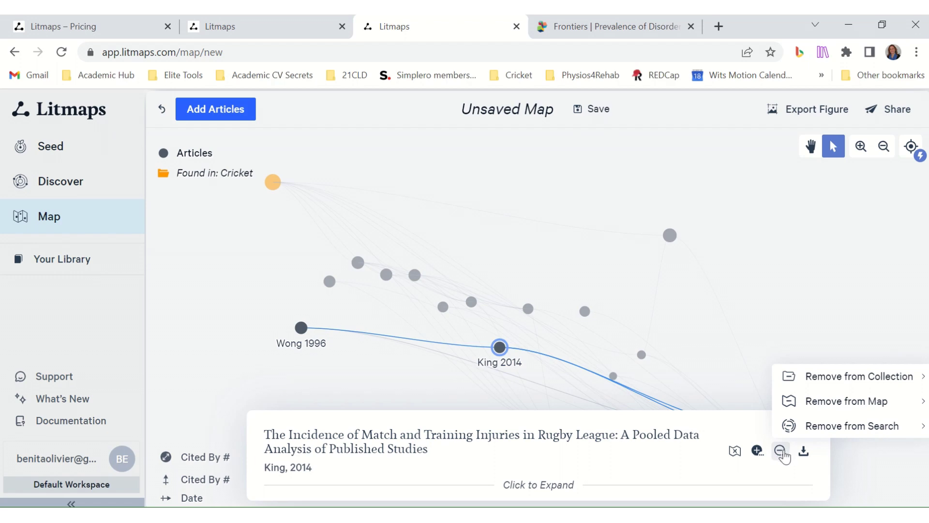
click(804, 451)
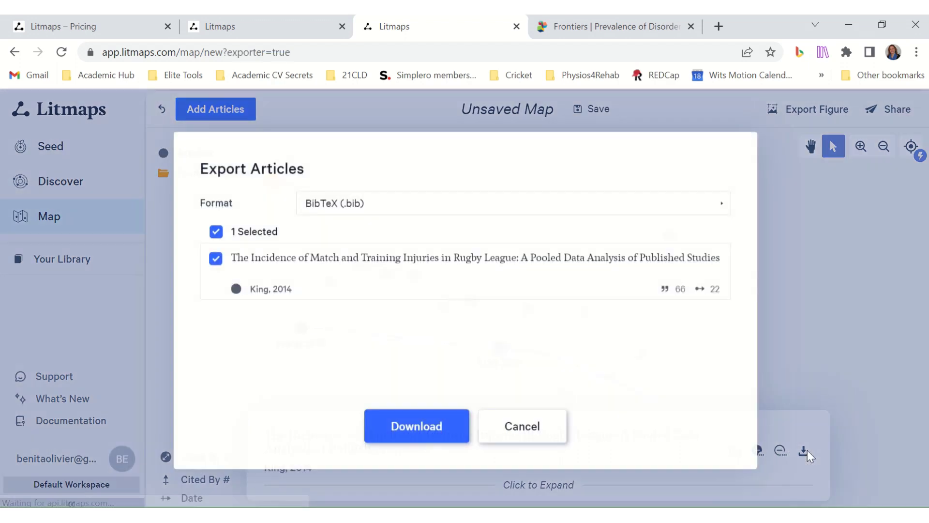
click(389, 207)
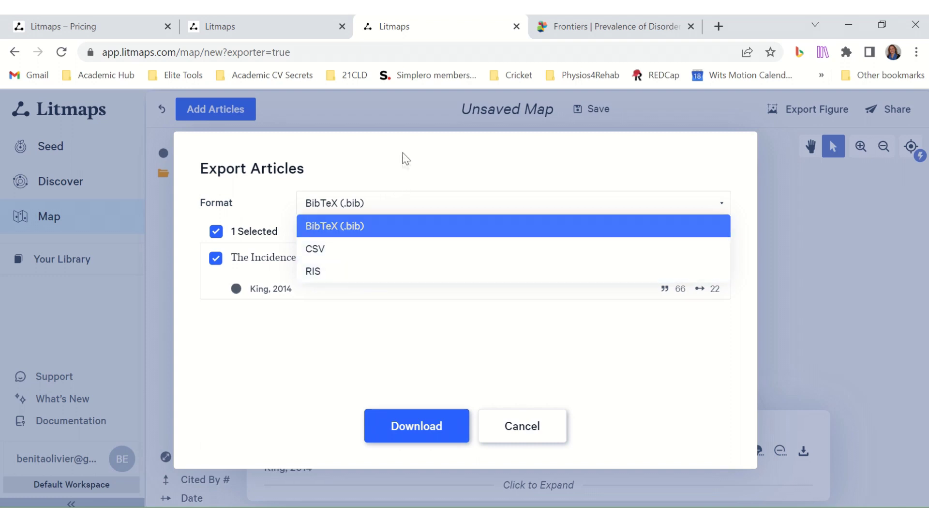
click(414, 186)
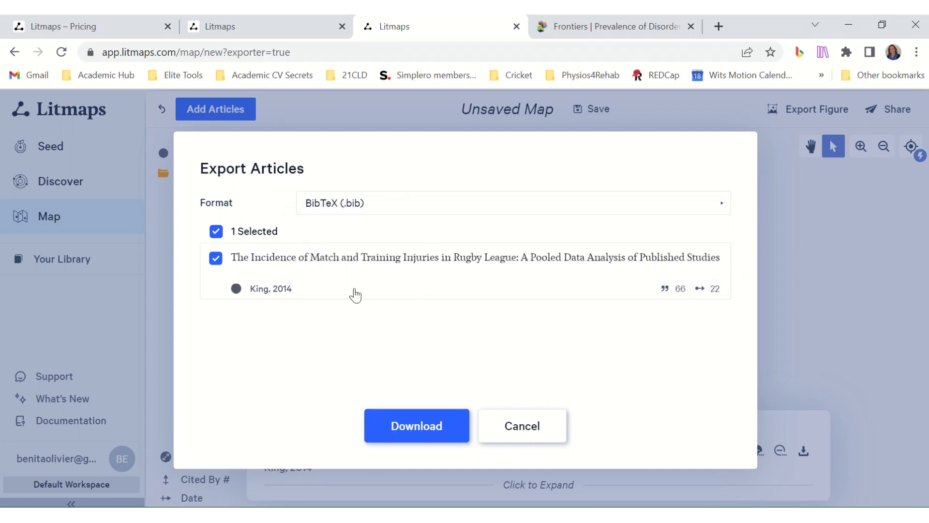
Cancel the export and select the Frush 2009, Orchard 2010 and Orchard 2002 nodes on the map.
click(498, 425)
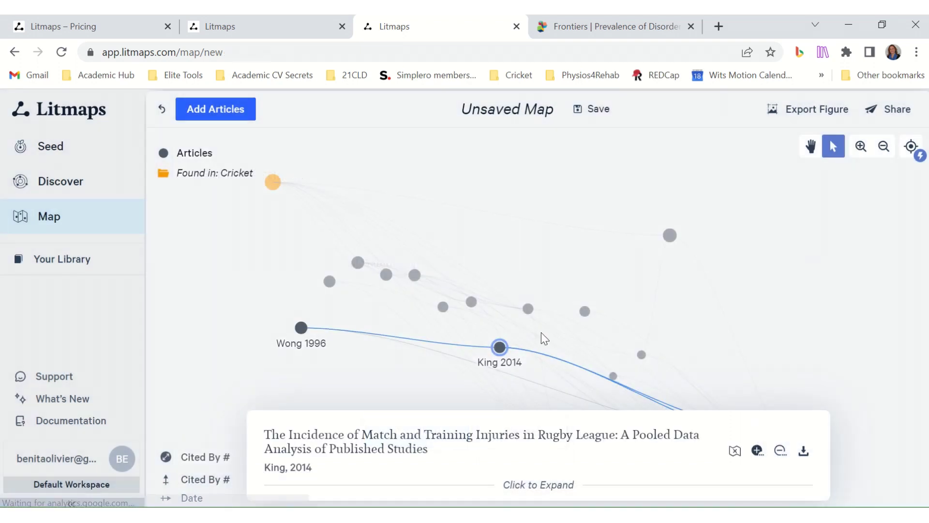
scroll(328, 293, down, 3)
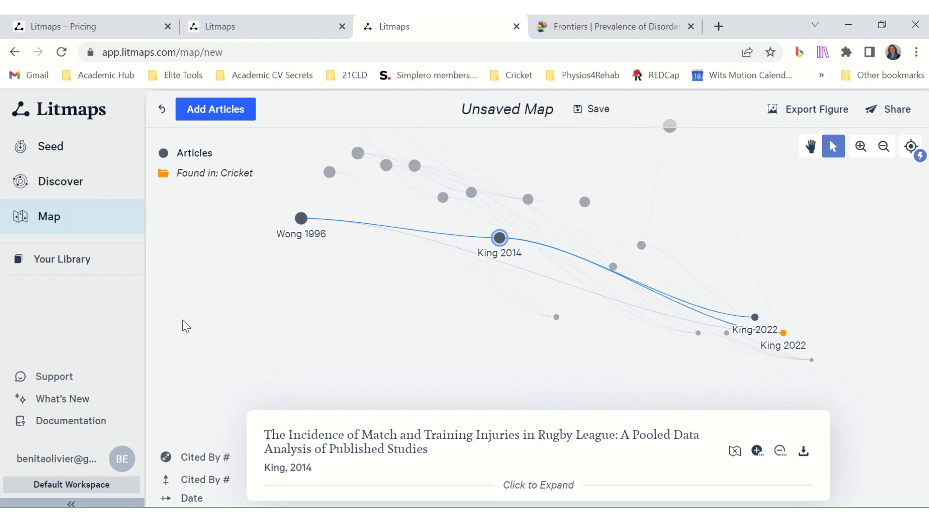
click(443, 197)
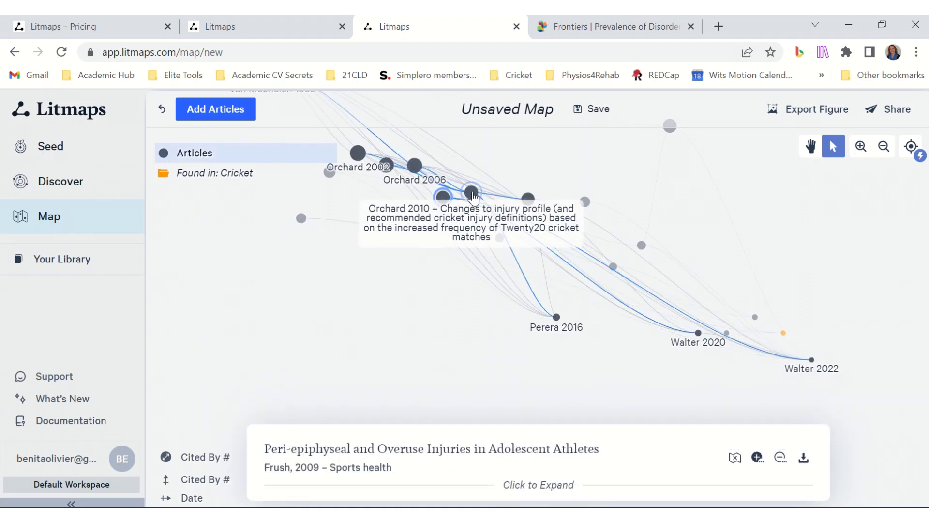
click(471, 192)
click(358, 153)
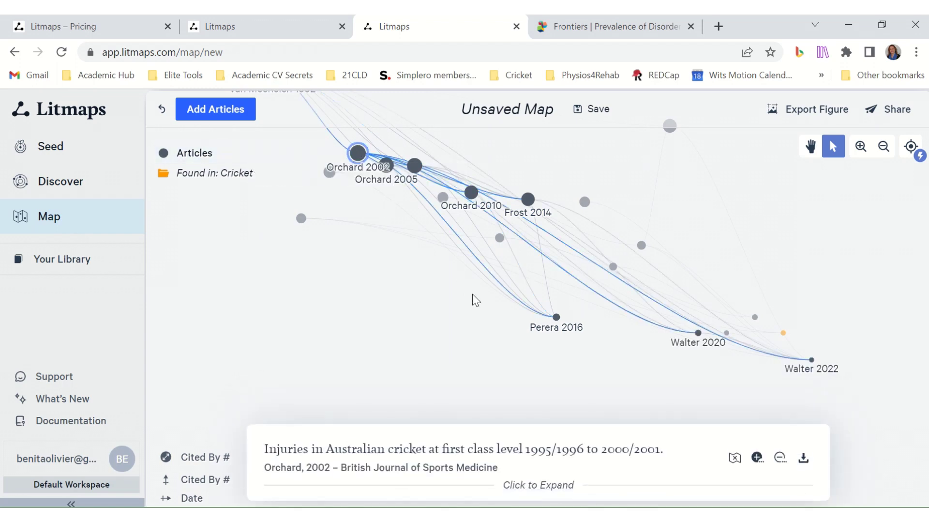
Return to the Walter 2022 seed page and look over its 17 related articles.
click(52, 143)
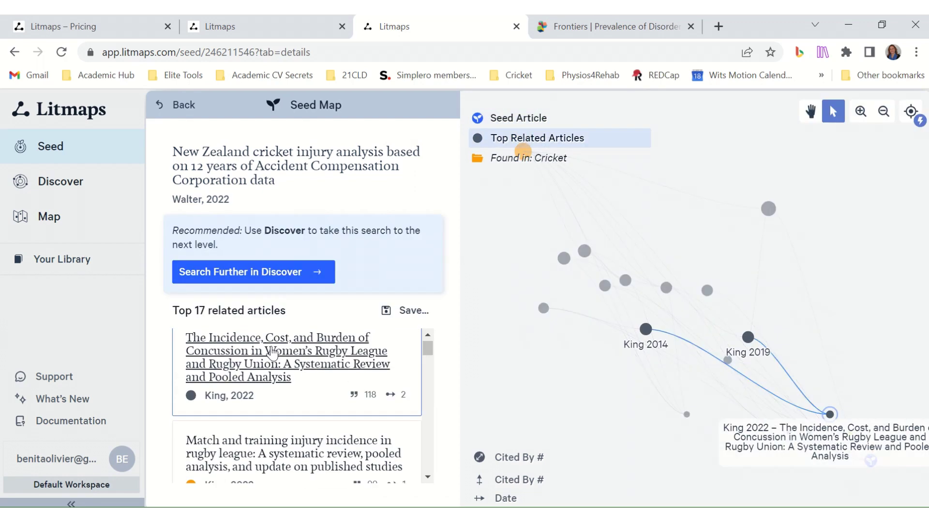
scroll(275, 363, down, 3)
scroll(253, 389, up, 2)
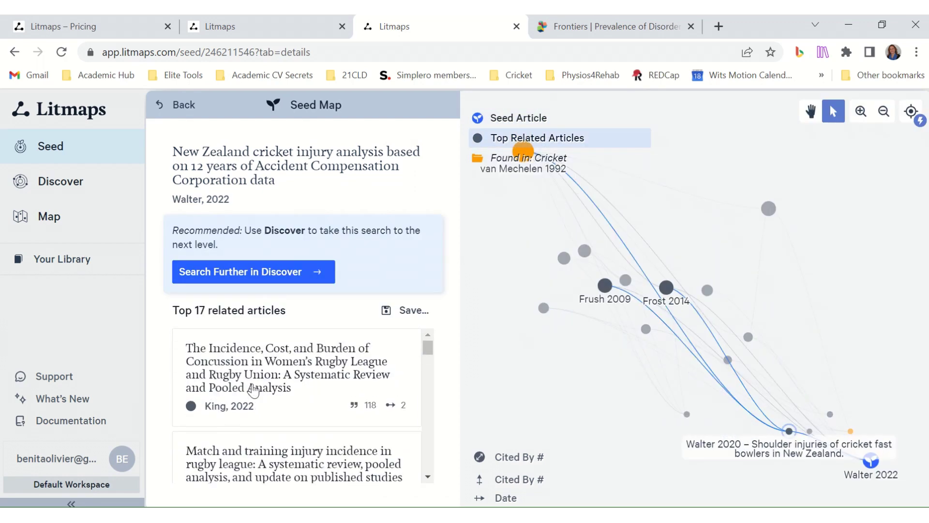